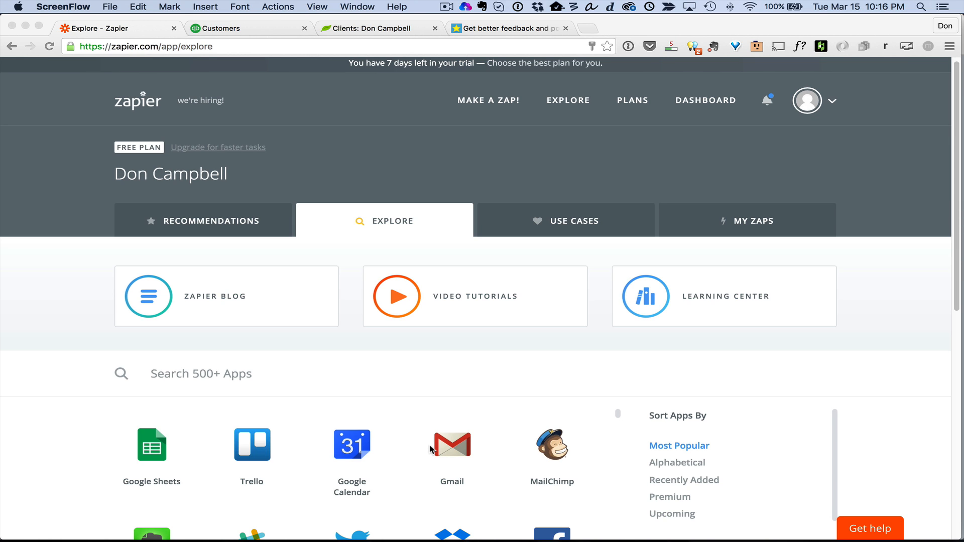
scroll(548, 475, "down", 10)
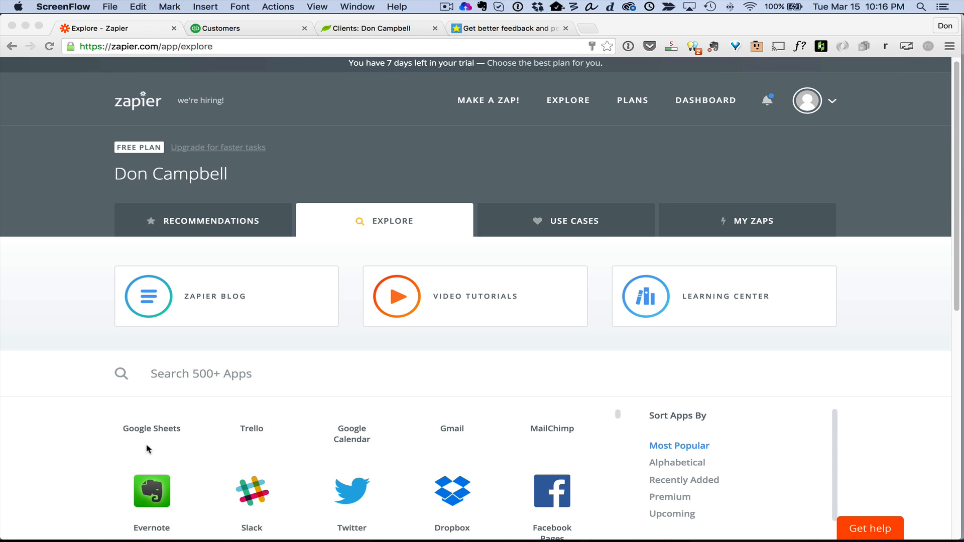
scroll(317, 428, "up", 10)
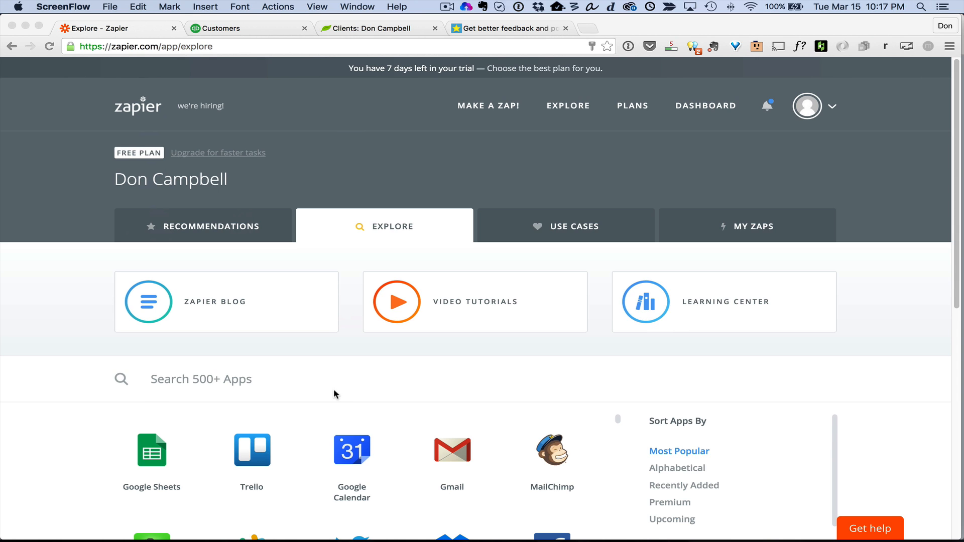
left_click(333, 387)
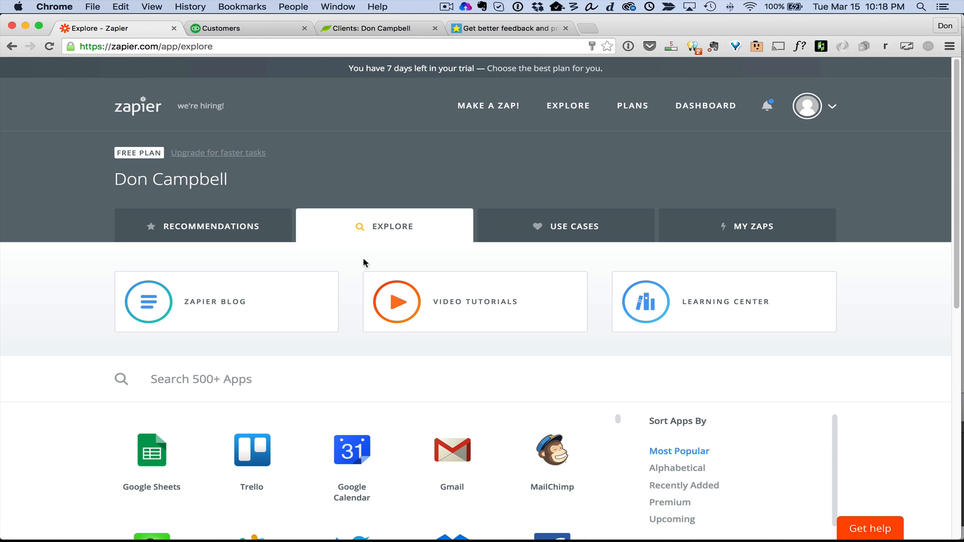
- Create a new Zap from the existing Zaps overview and choose QuickBooks Online as its trigger app
left_click(759, 225)
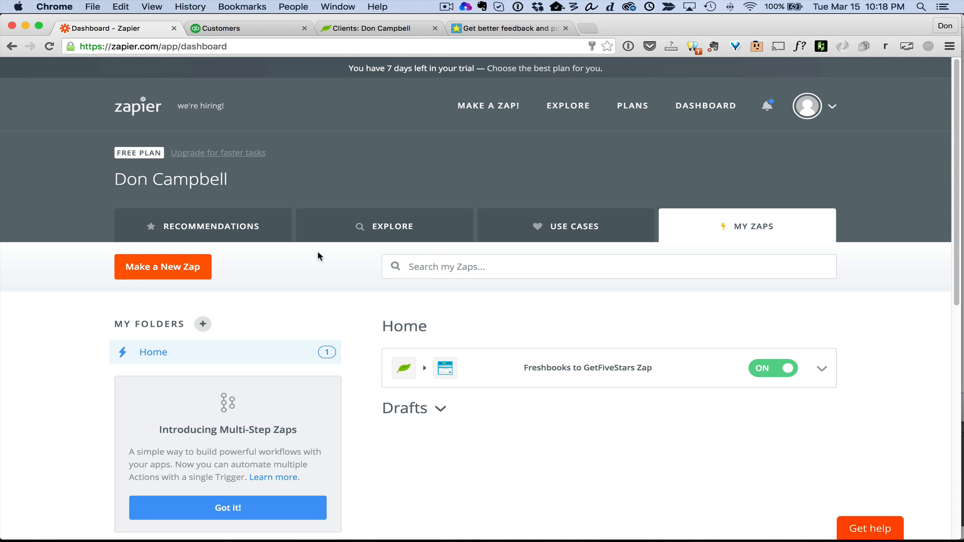
left_click(182, 270)
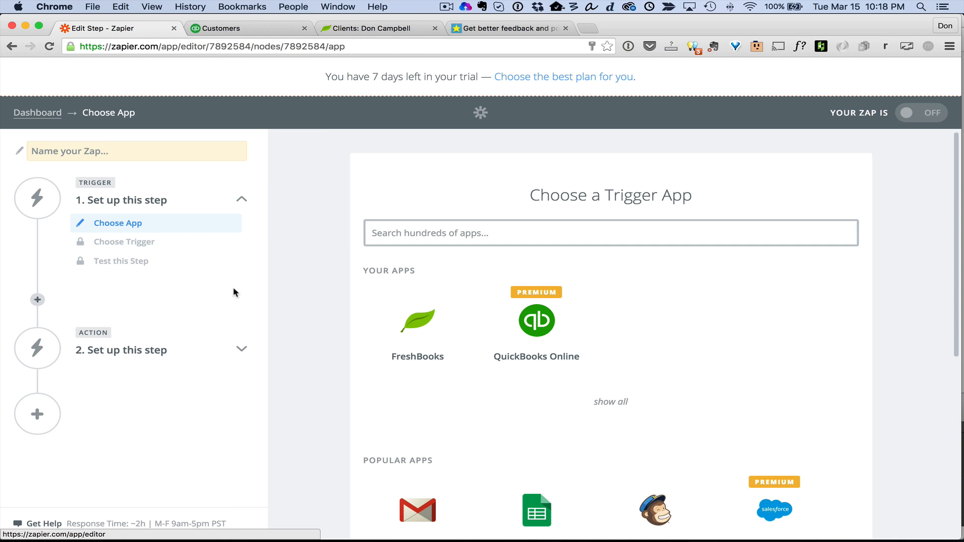
left_click(537, 328)
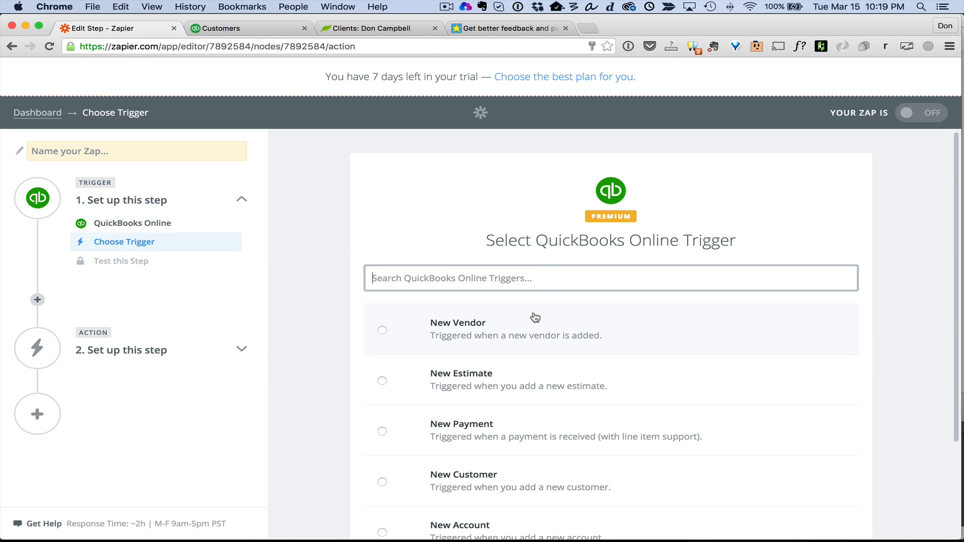
scroll(317, 357, "down", 3)
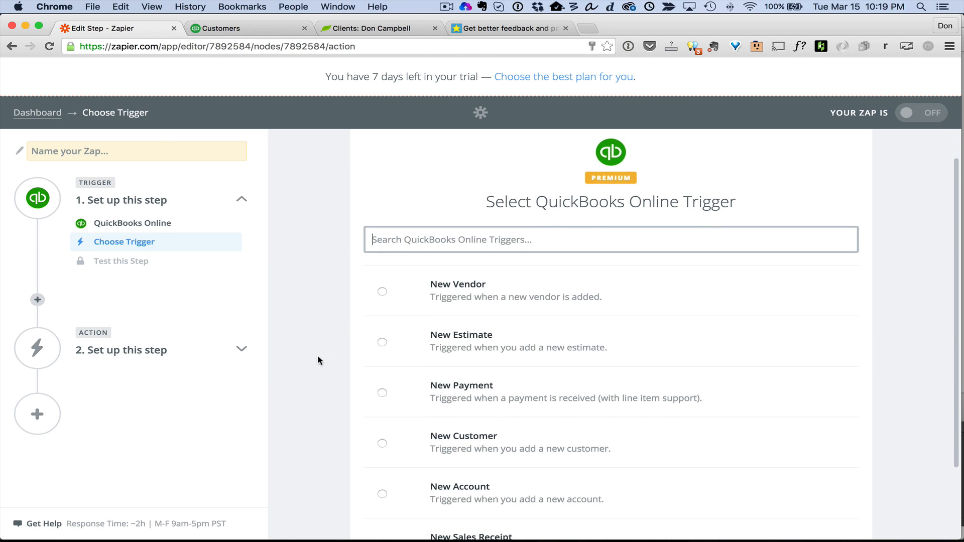
scroll(318, 356, "down", 3)
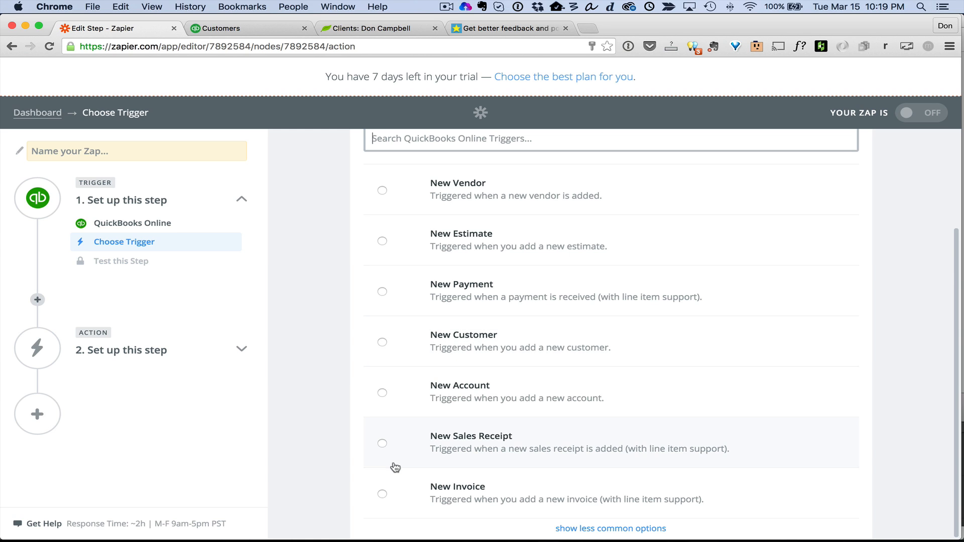
left_click(382, 494)
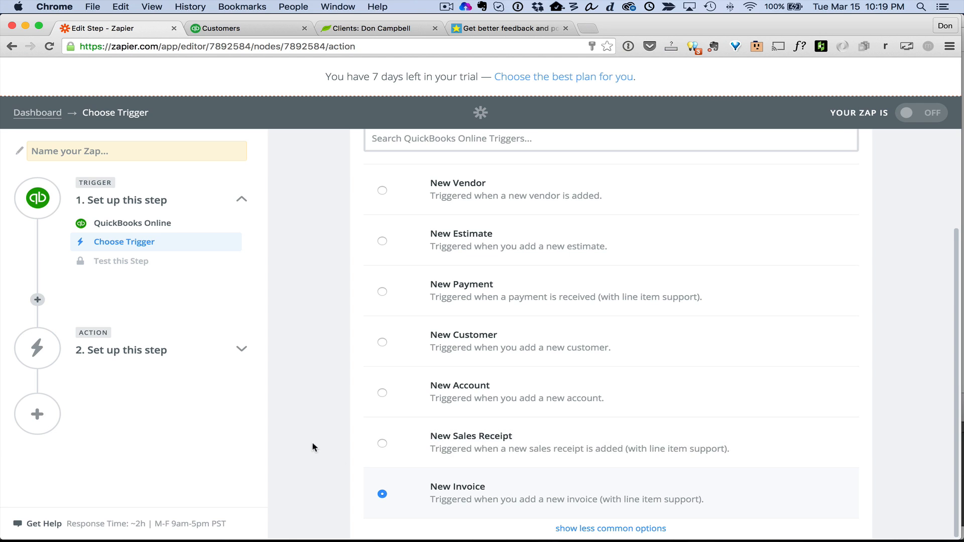
scroll(312, 441, "down", 1)
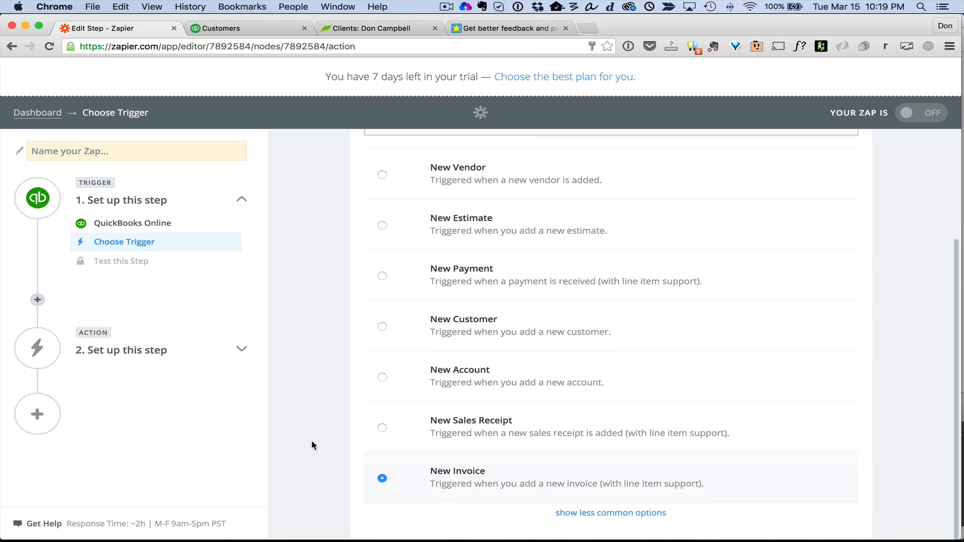
scroll(305, 310, "up", 1)
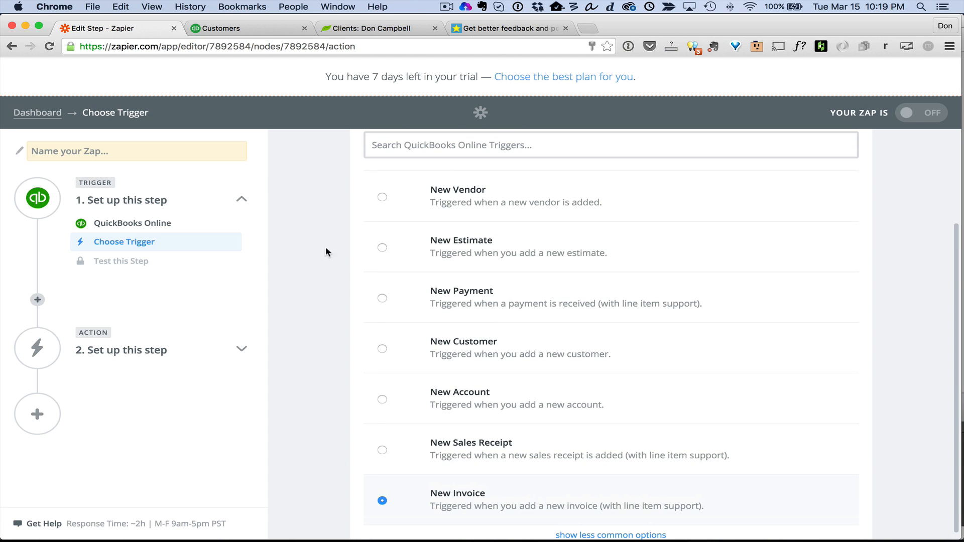
- Set the QuickBooks Online trigger to New Customer and save it with QuickBooks Online Account #1
left_click(382, 347)
scroll(329, 393, "down", 3)
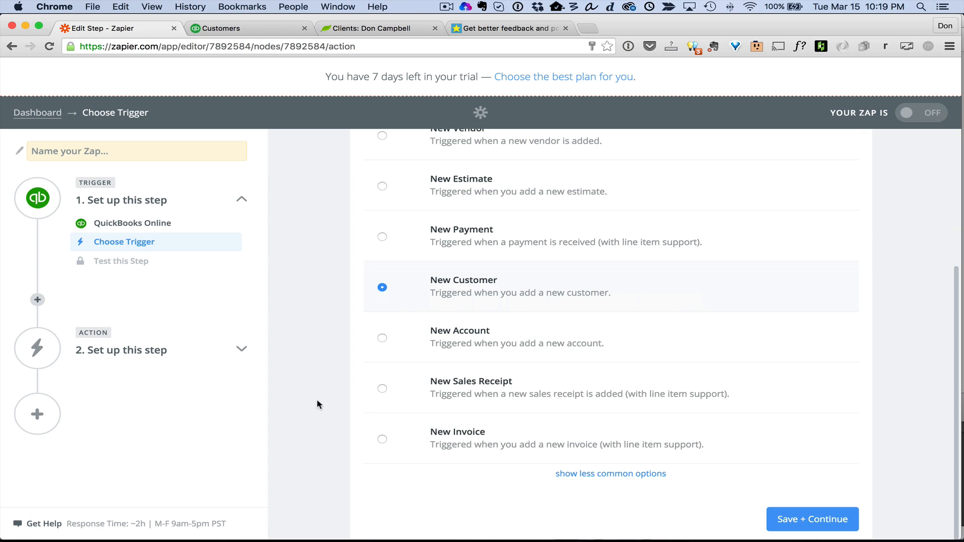
left_click(824, 522)
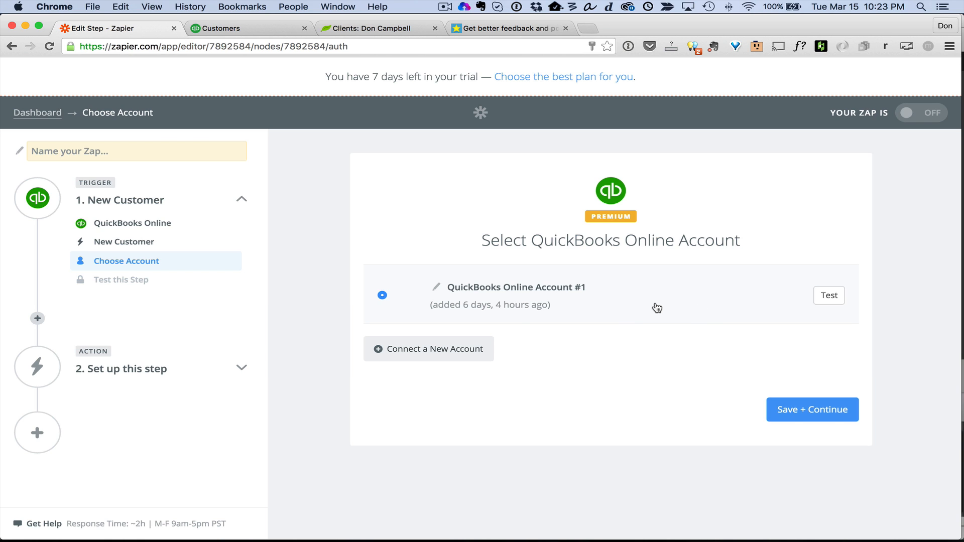
left_click(843, 419)
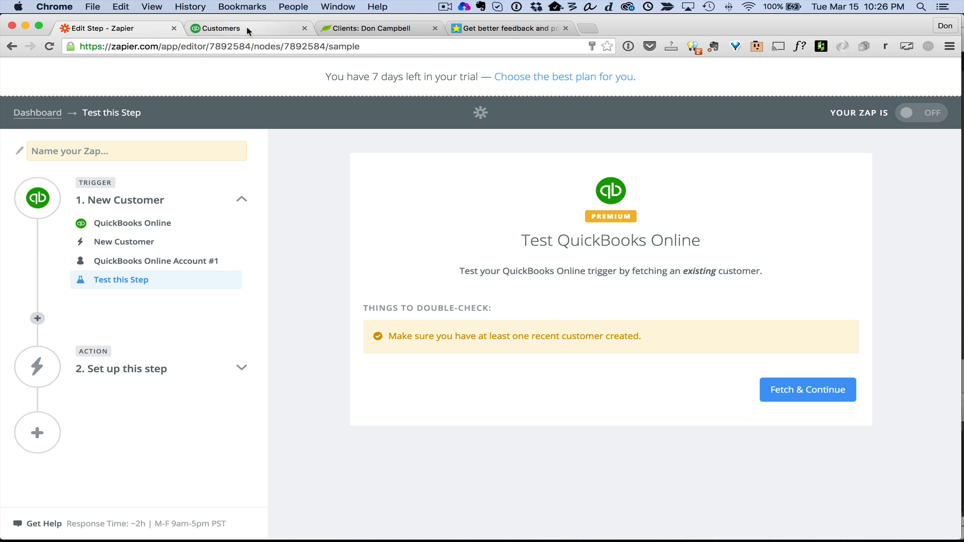
- Check the QuickBooks customer list for a recent customer, and test the Zap trigger by fetching an existing customer
left_click(247, 30)
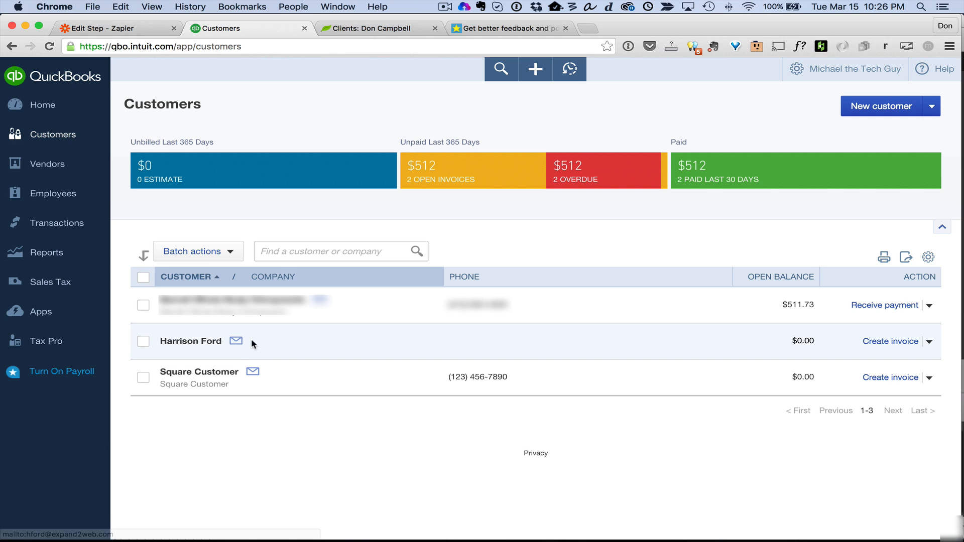
left_click(125, 30)
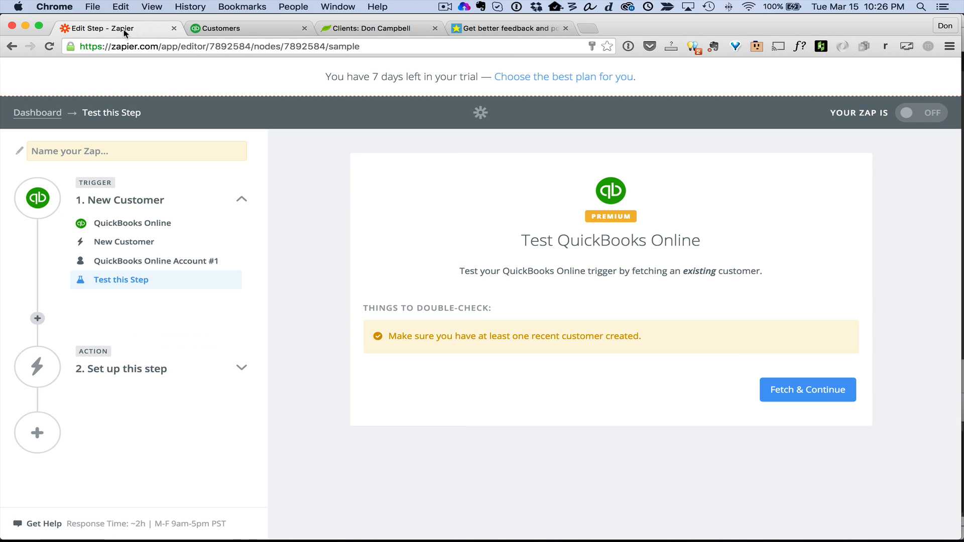
left_click(809, 390)
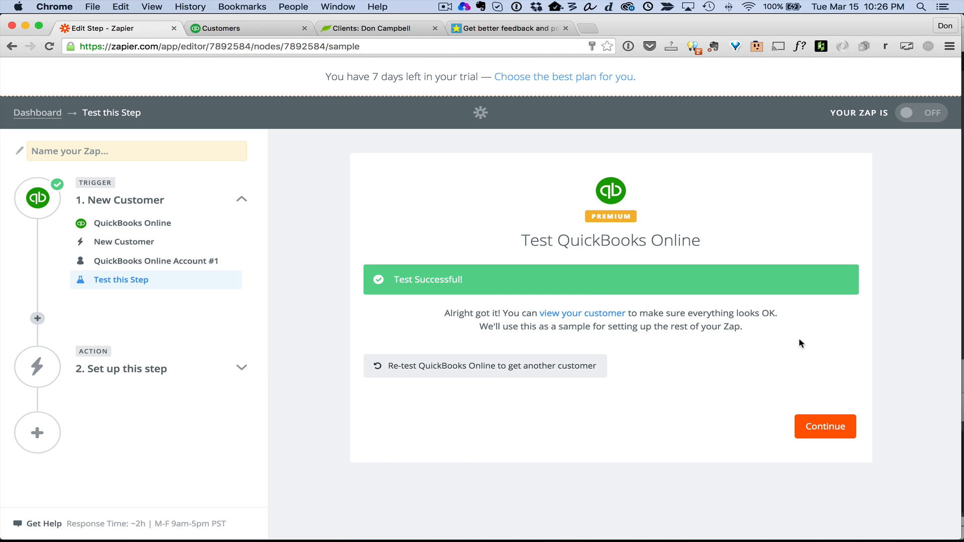
- Review the fetched sample customer's data and continue to the Zap's action setup
left_click(602, 315)
scroll(464, 357, "down", 3)
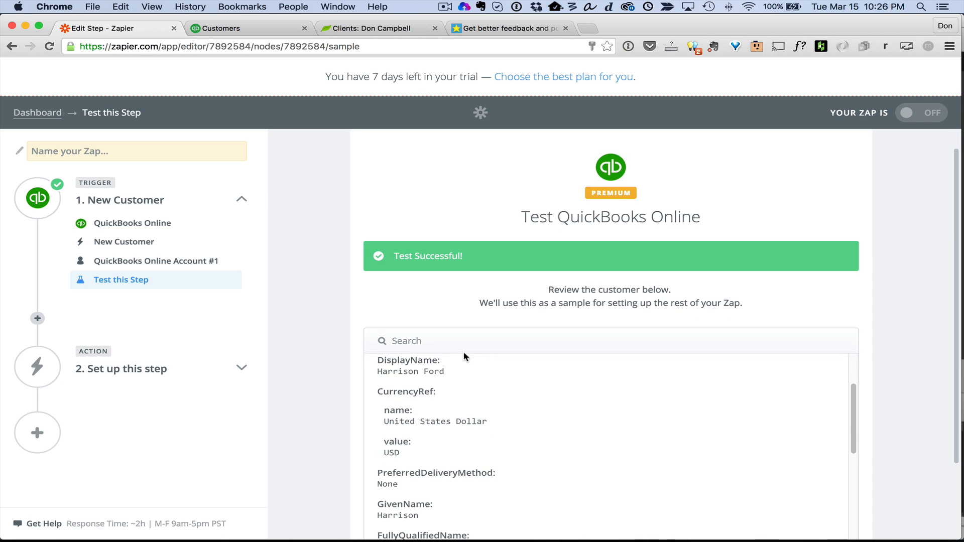
scroll(316, 381, "down", 5)
scroll(445, 329, "up", 2)
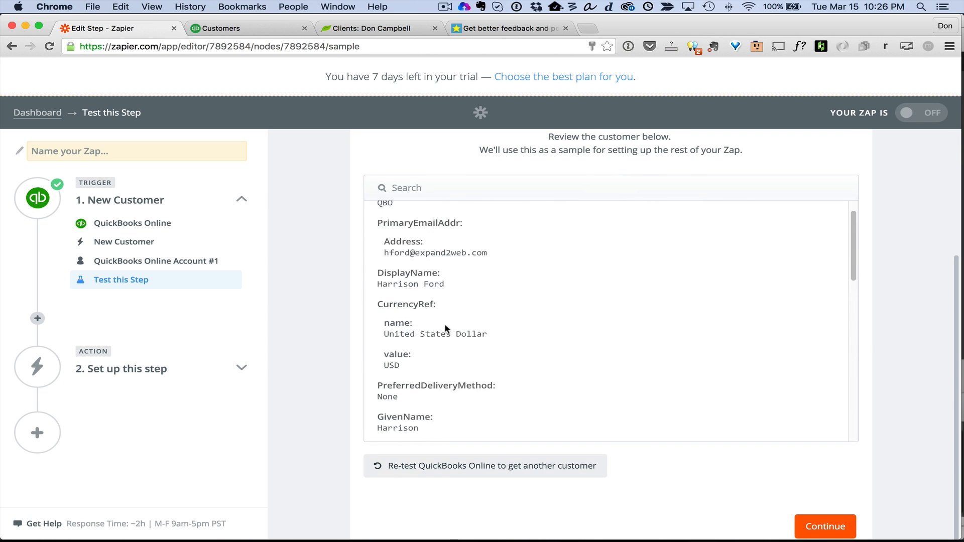
left_click(827, 526)
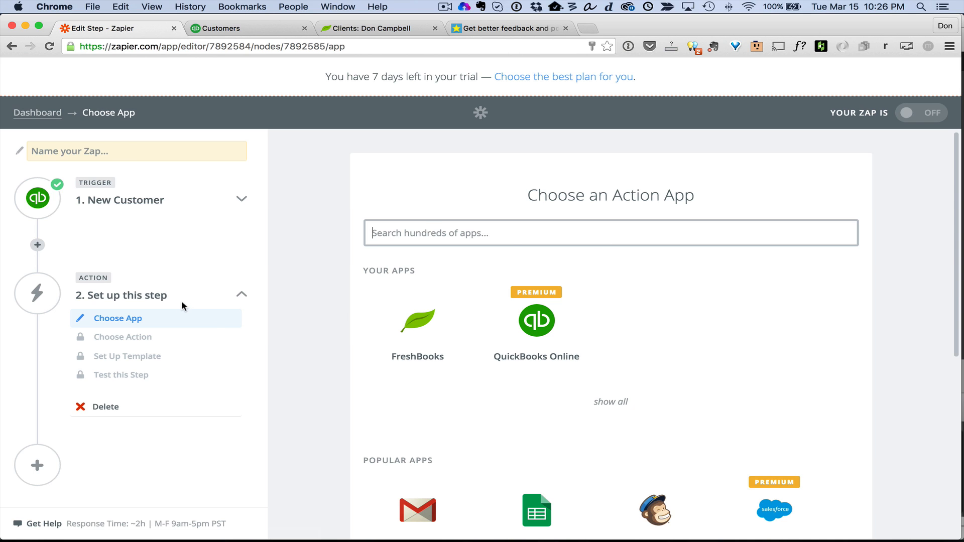
- Find GetFiveStars with the search term "get", choose it as the action app, and save the Create Customer action
left_click(432, 232)
type("get")
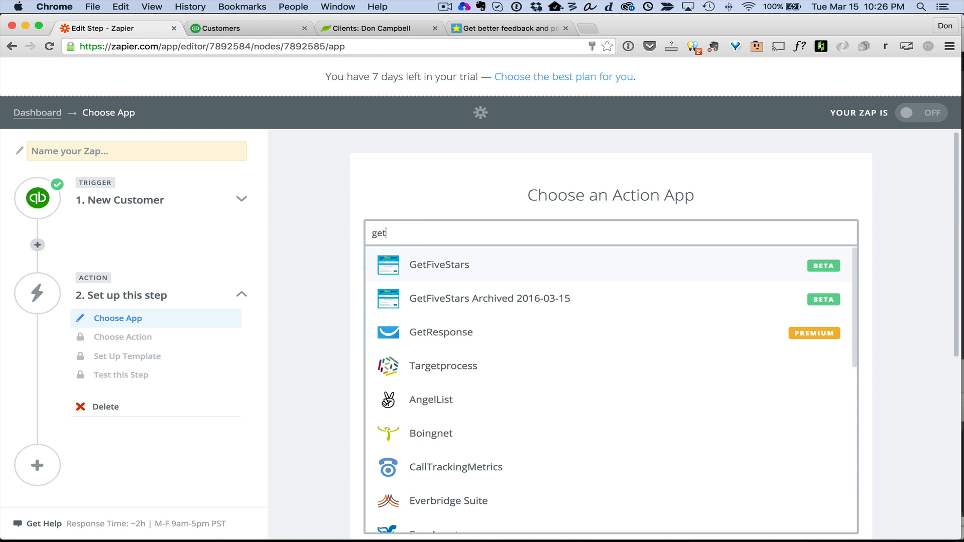
left_click(450, 261)
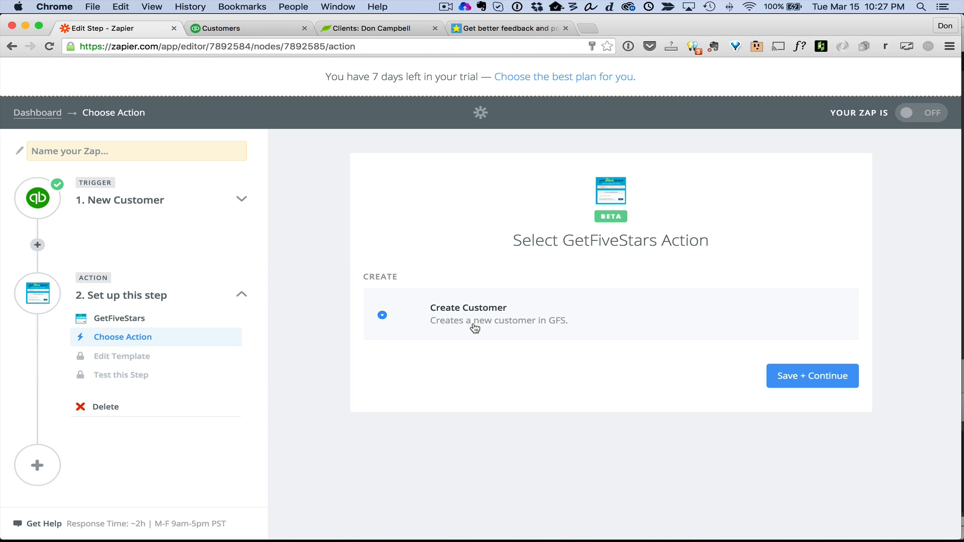
left_click(812, 377)
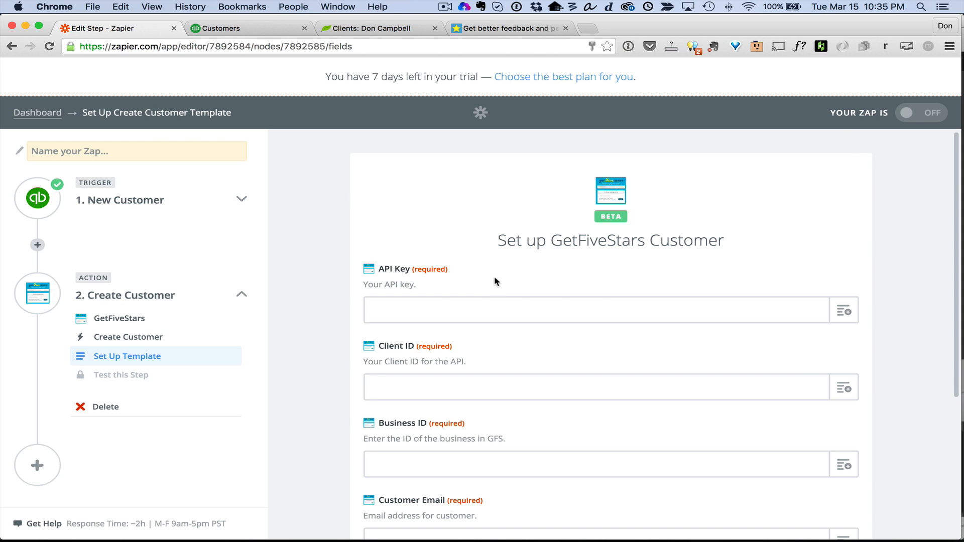
- Copy the API key from the Pages setup document into the API Key field of the GetFiveStars customer template
key("super+Tab")
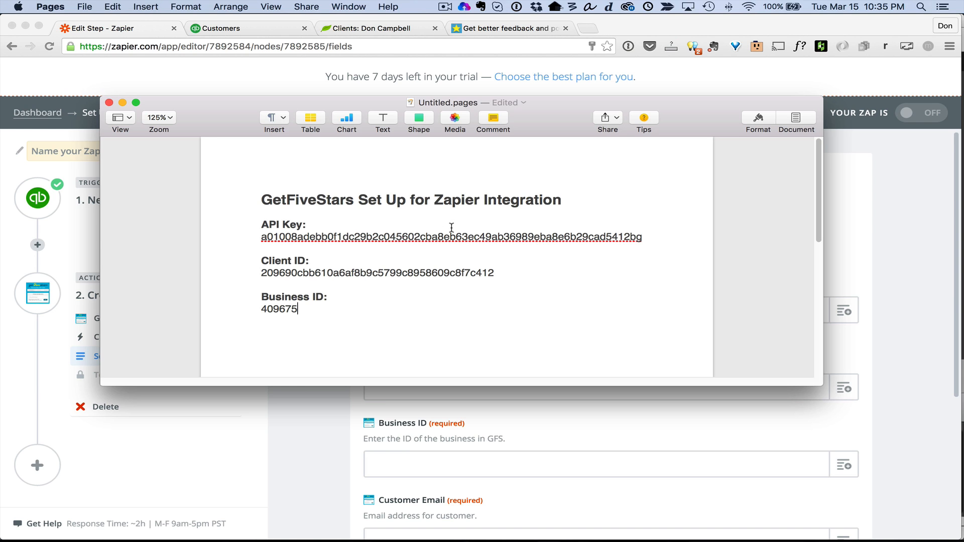
double_click(401, 235)
key("super+c")
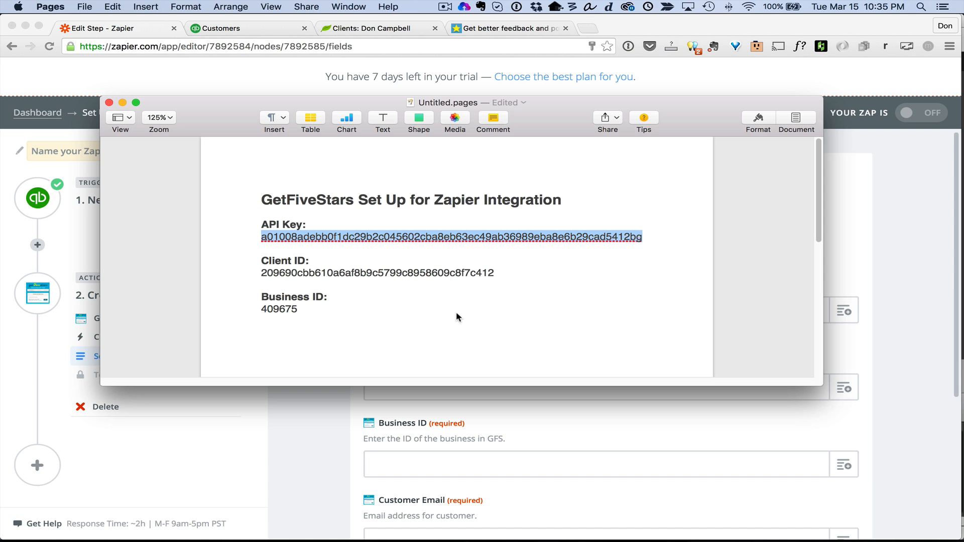
key("super+Tab")
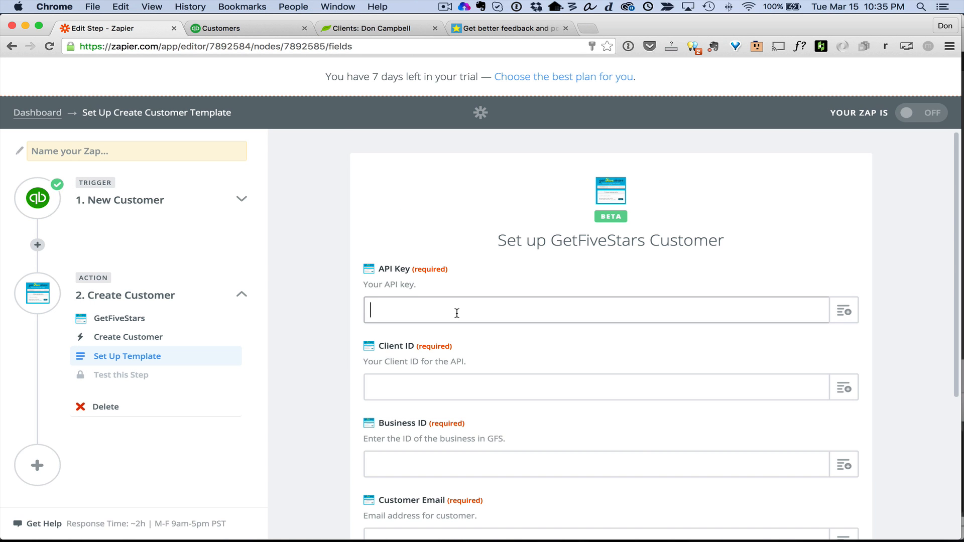
key("super+v")
- Copy the client ID from the Pages setup document into the template's Client ID field
key("super+Tab")
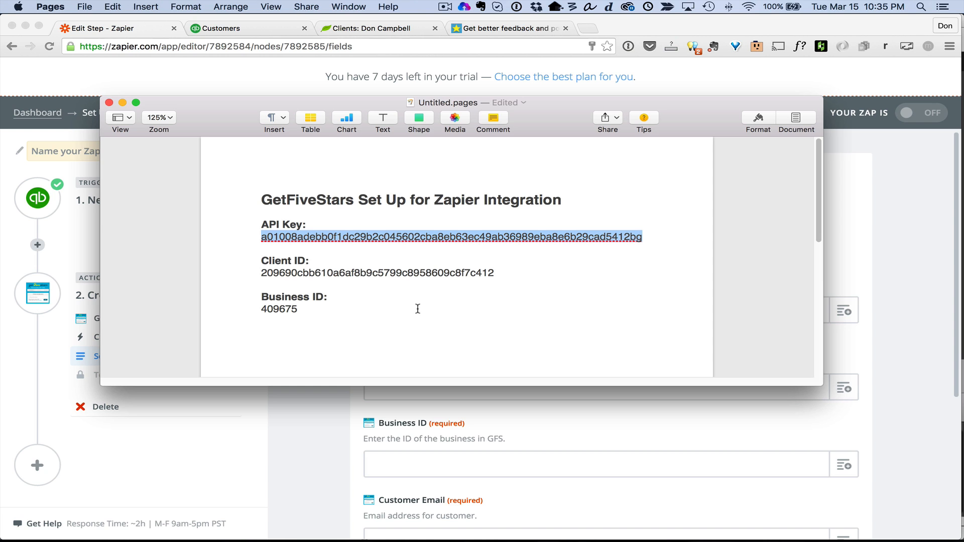
double_click(395, 272)
key("super+c")
key("super+Tab")
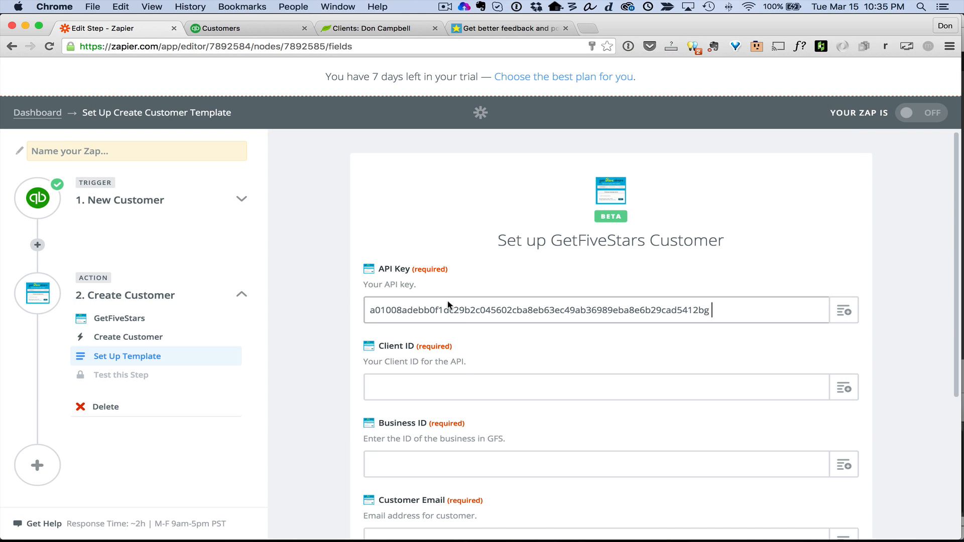
left_click(462, 383)
key("super+v")
- Copy the business ID from the Pages setup document into the template's Business ID field
left_click(462, 460)
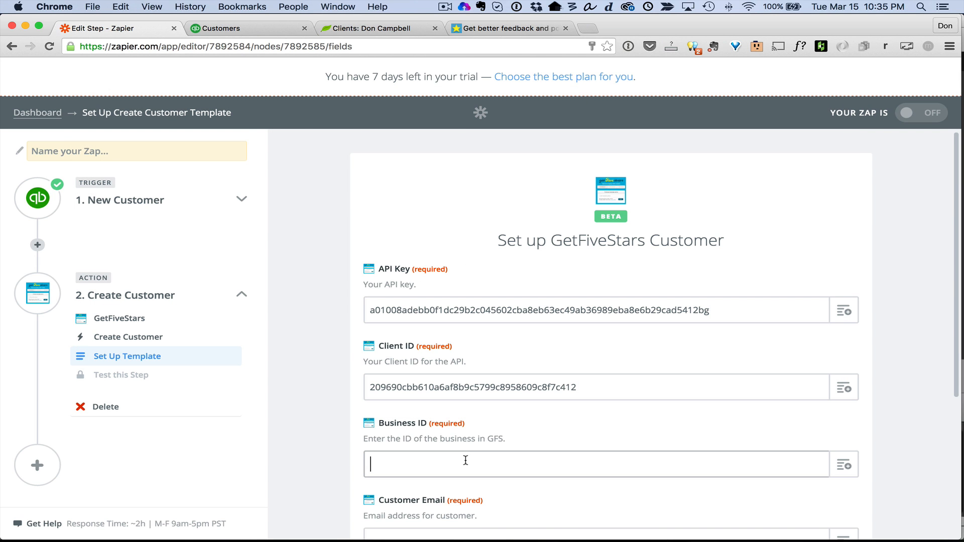
key("super+Tab")
double_click(284, 310)
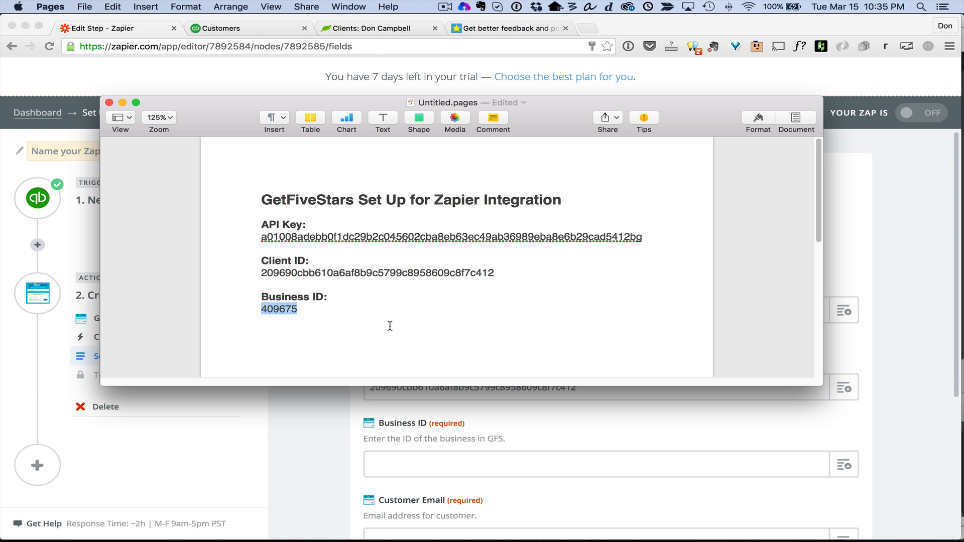
key("super+c")
key("super+Tab")
key("super+v")
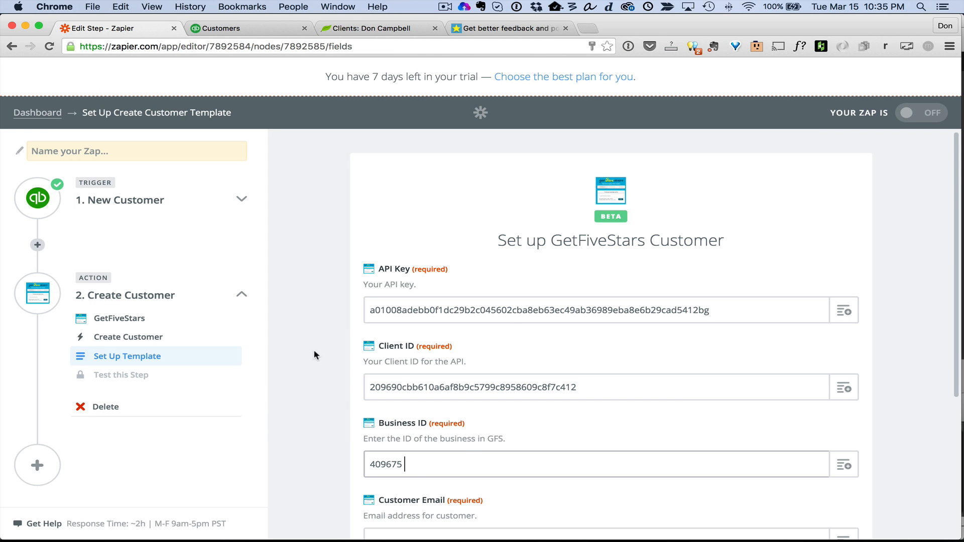
- Map the template's Customer Email field to the Primary Email Addr Address value from the QuickBooks New Customer trigger
scroll(296, 365, "down", 2)
scroll(299, 364, "down", 8)
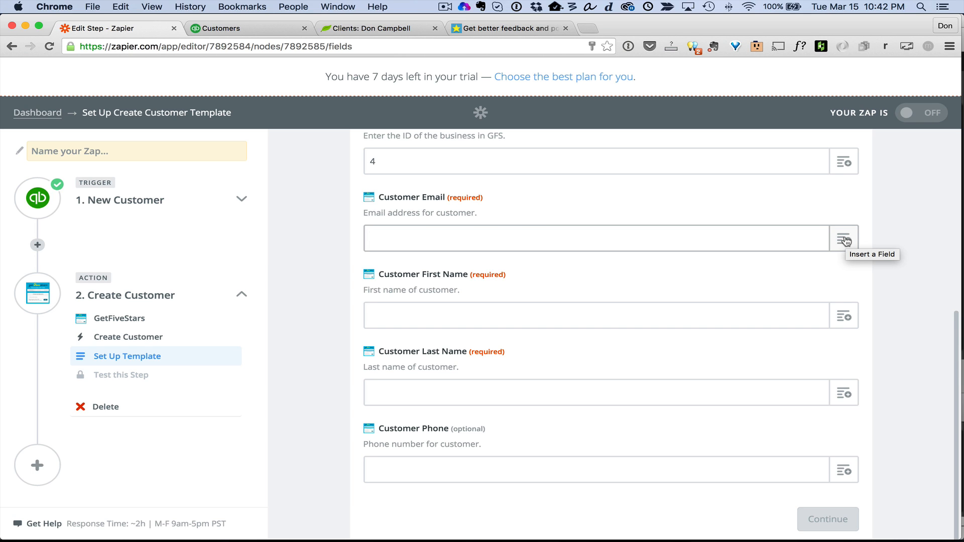
left_click(846, 241)
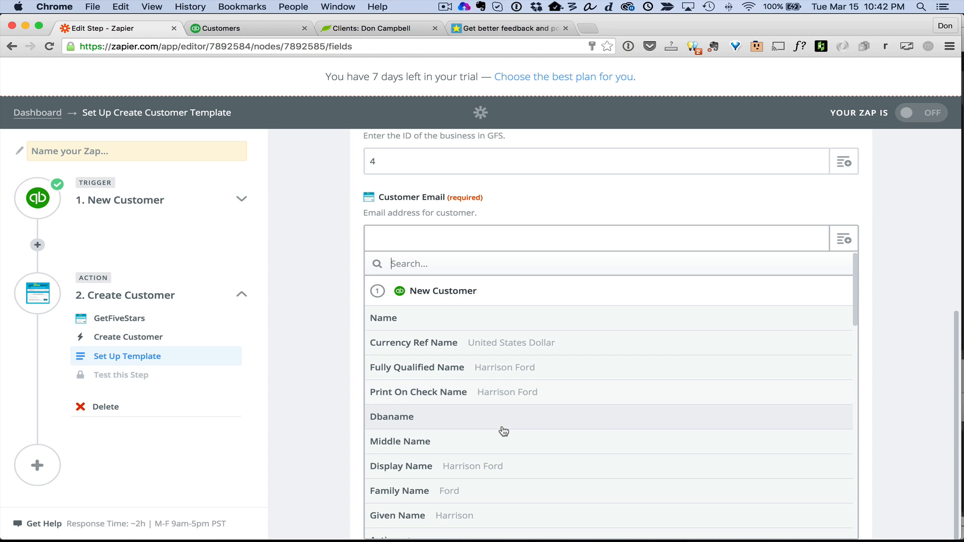
scroll(504, 431, "down", 2)
scroll(514, 431, "down", 10)
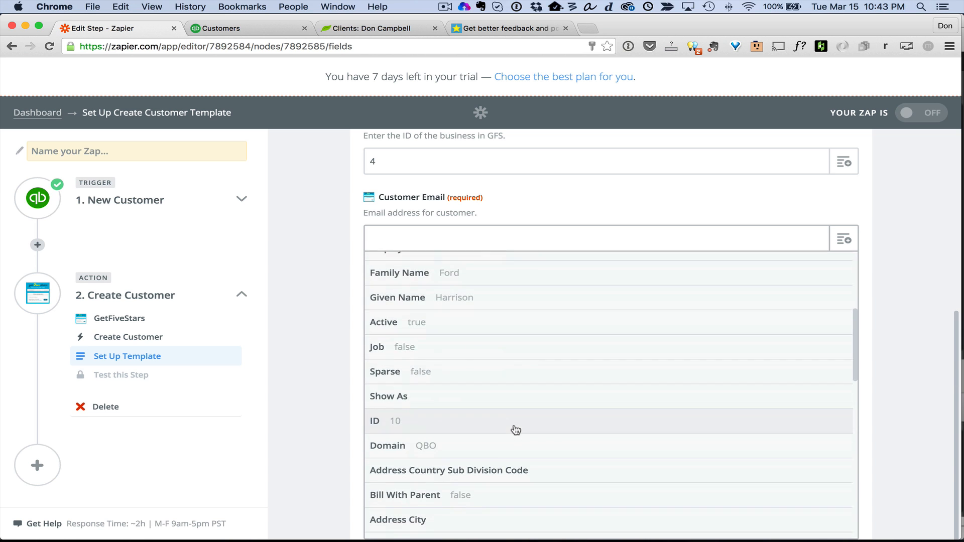
scroll(516, 427, "down", 6)
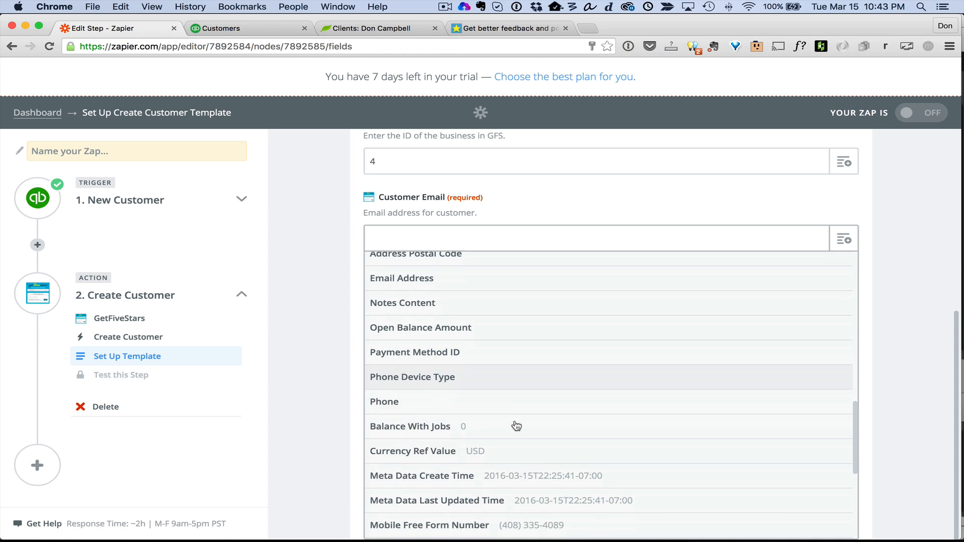
scroll(515, 423, "down", 3)
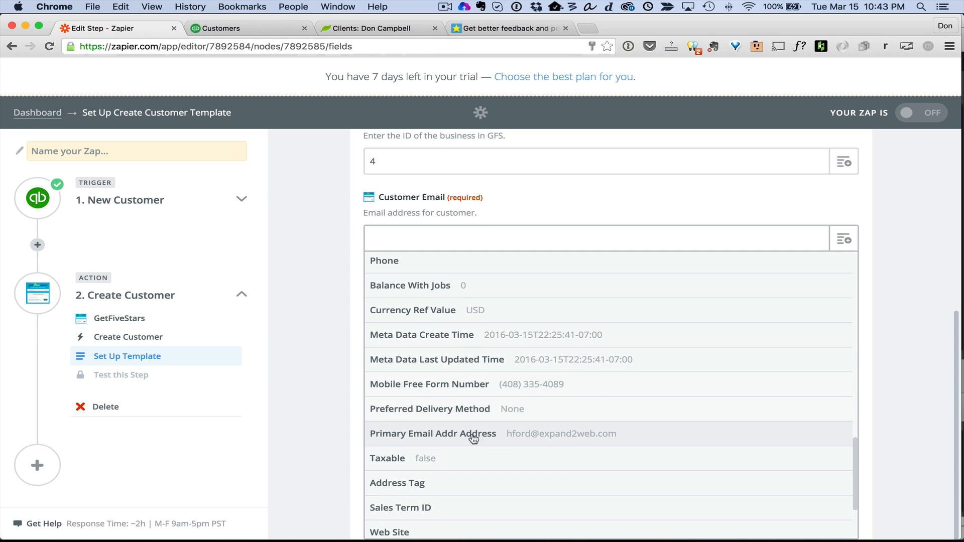
left_click(533, 435)
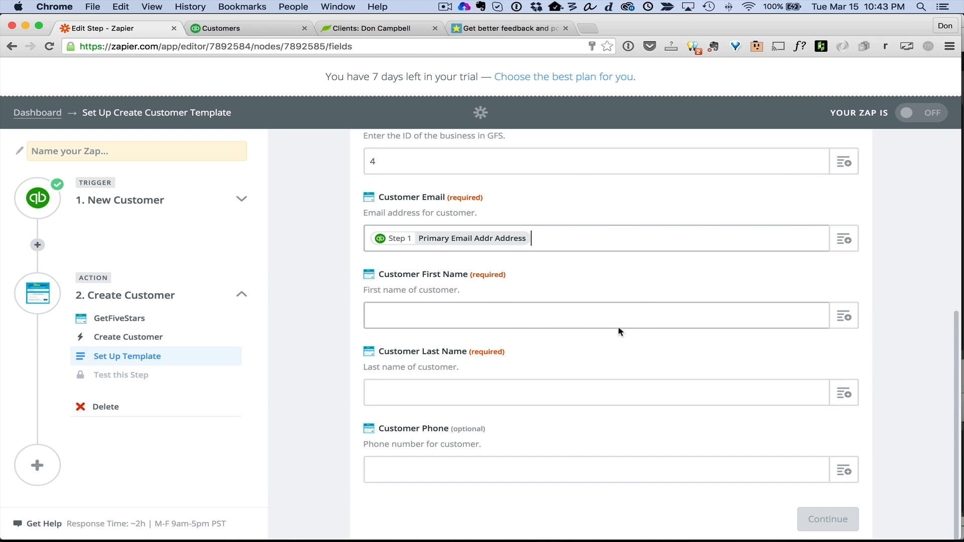
- Map Customer First Name to the trigger's Given Name and Customer Last Name to its Family Name
left_click(844, 316)
scroll(487, 425, "down", 6)
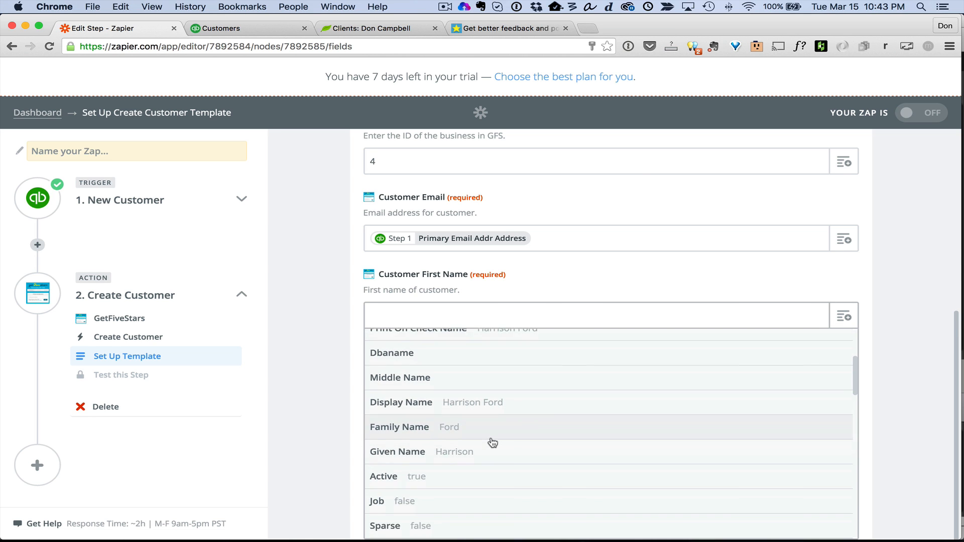
left_click(474, 444)
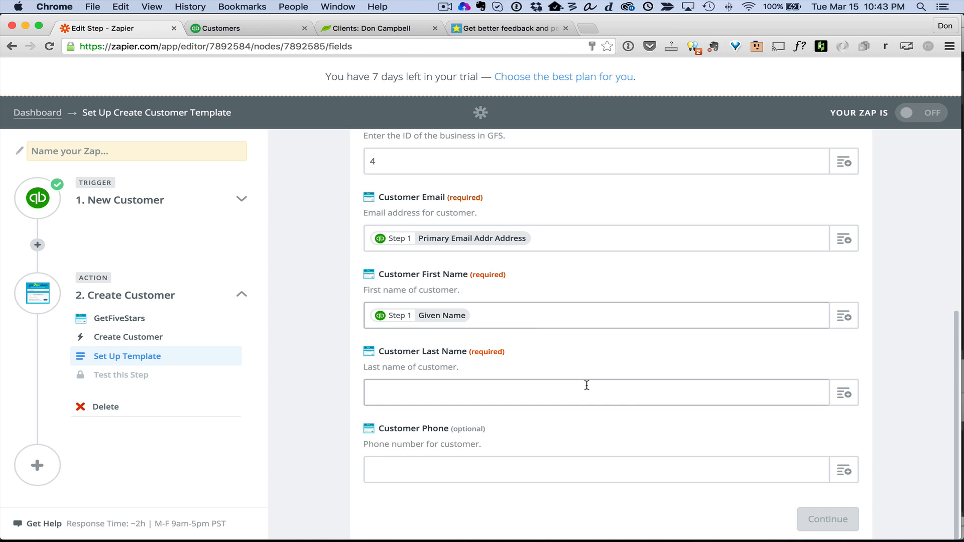
left_click(845, 395)
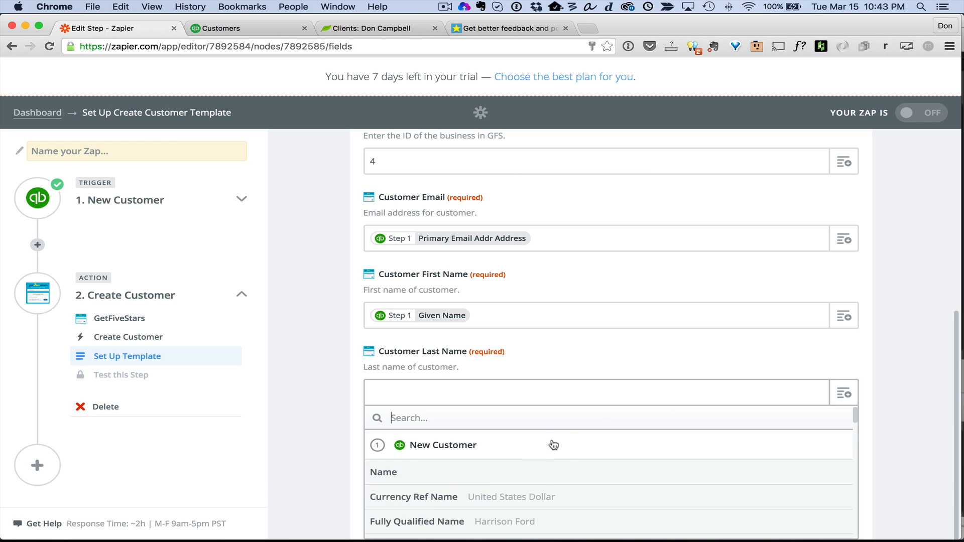
scroll(527, 449, "down", 6)
scroll(502, 459, "down", 1)
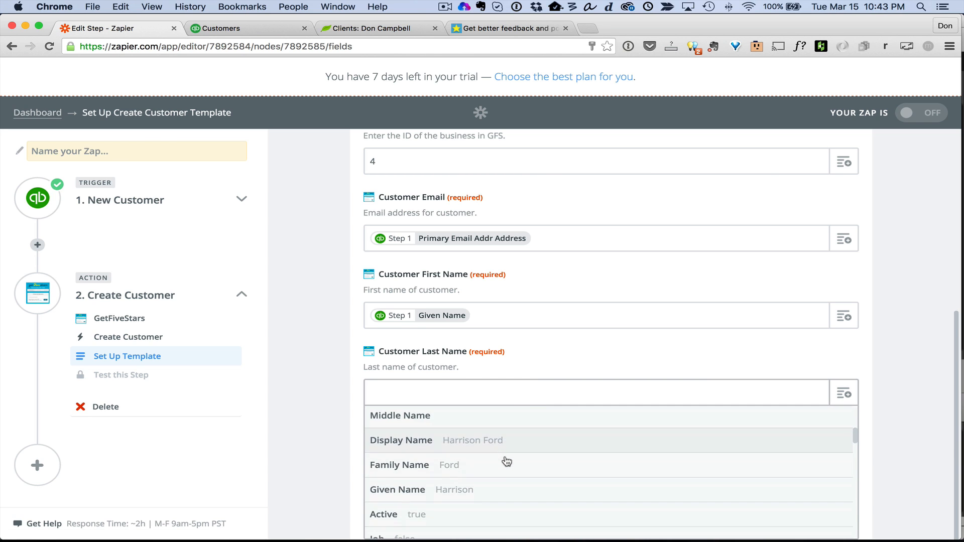
left_click(474, 467)
left_click(437, 468)
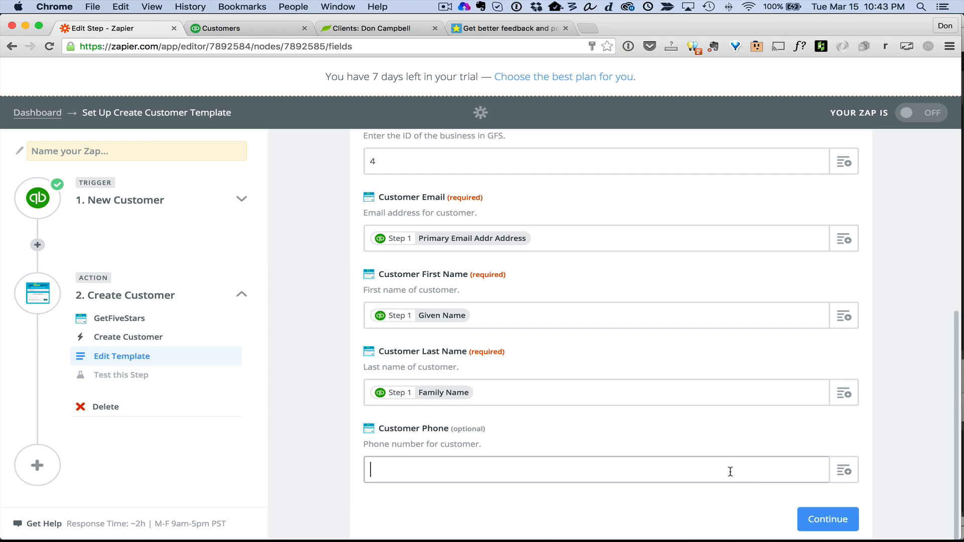
- Map Customer Phone to the trigger's Mobile Free Form Number and continue from the completed template
left_click(844, 471)
scroll(469, 499, "down", 5)
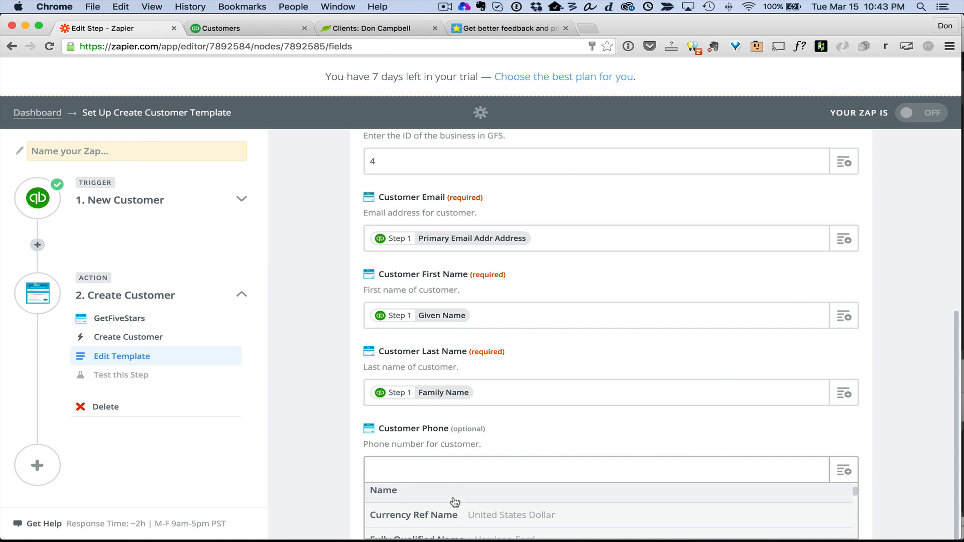
scroll(469, 498, "down", 5)
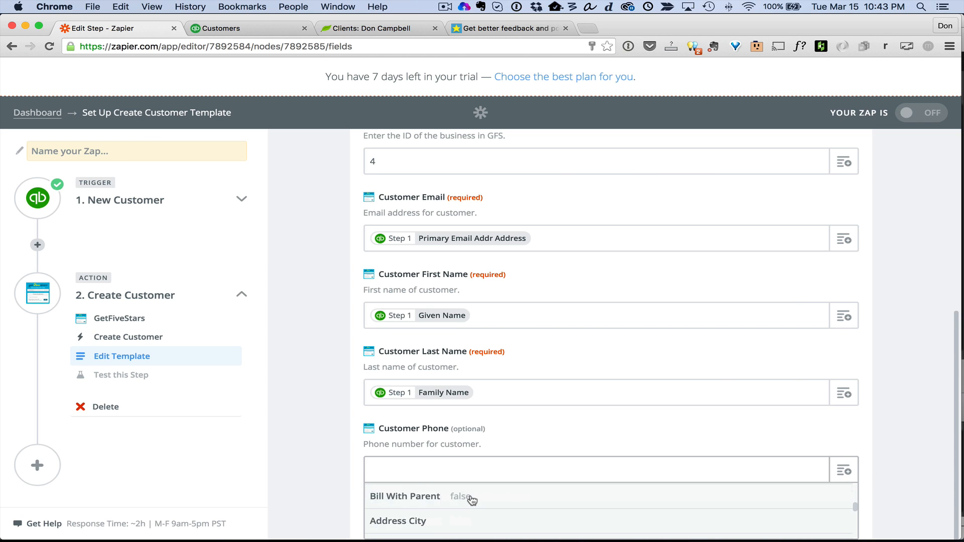
scroll(484, 507, "down", 10)
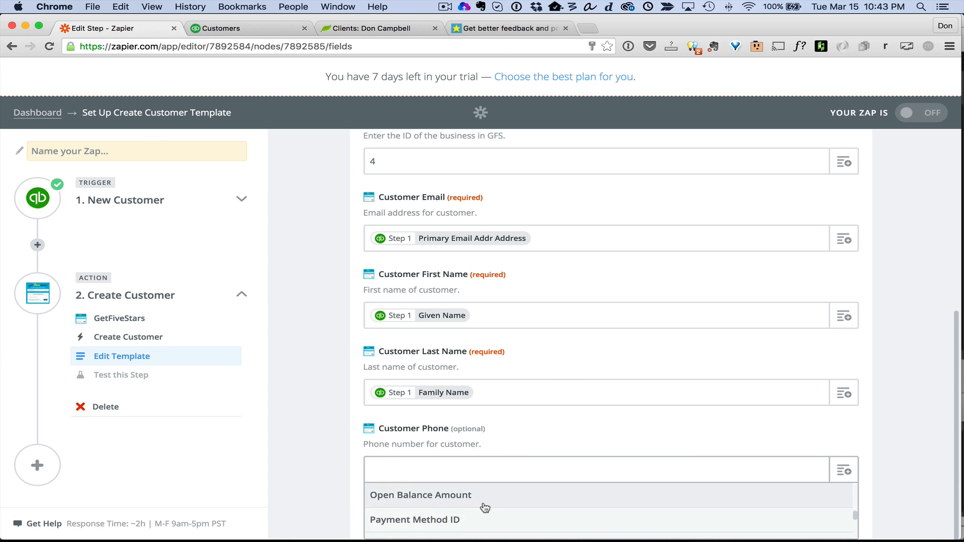
scroll(487, 509, "down", 4)
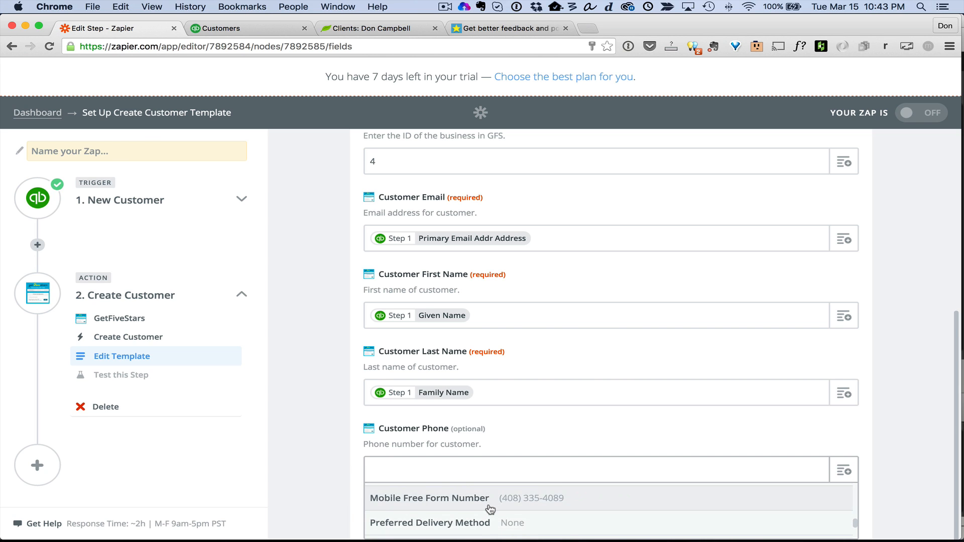
scroll(500, 509, "up", 1)
left_click(500, 509)
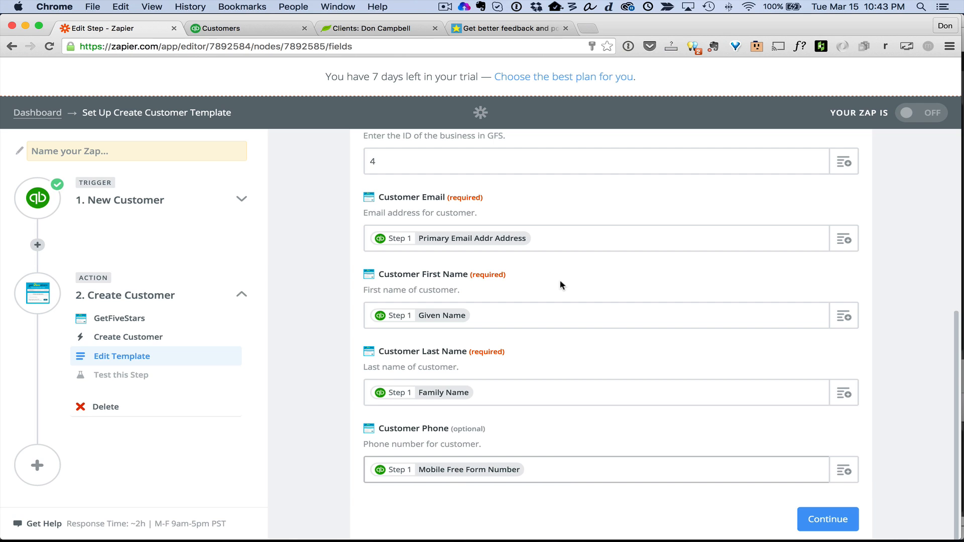
left_click(838, 517)
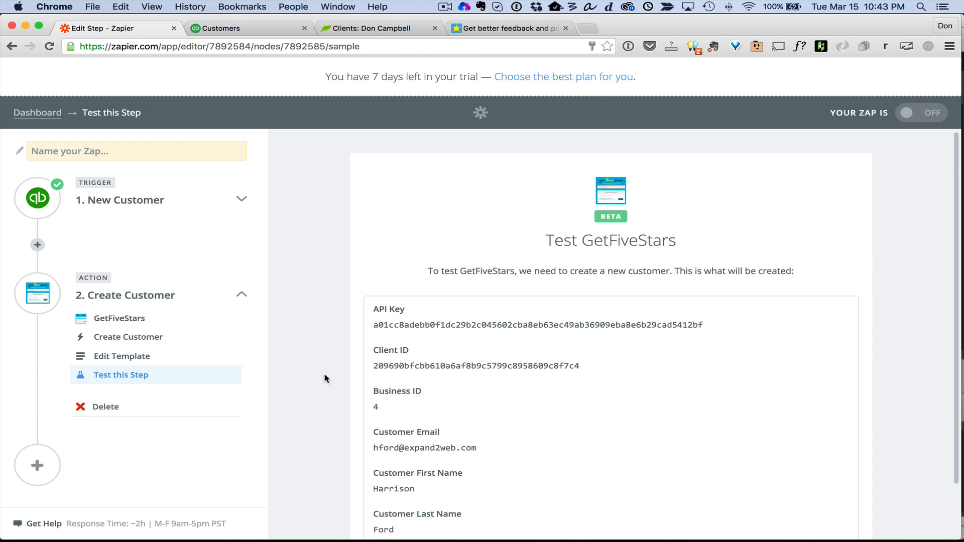
- Review the sample data, run the GetFiveStars test by creating the customer, and finish the Zap setup
scroll(321, 375, "down", 2)
scroll(319, 376, "down", 1)
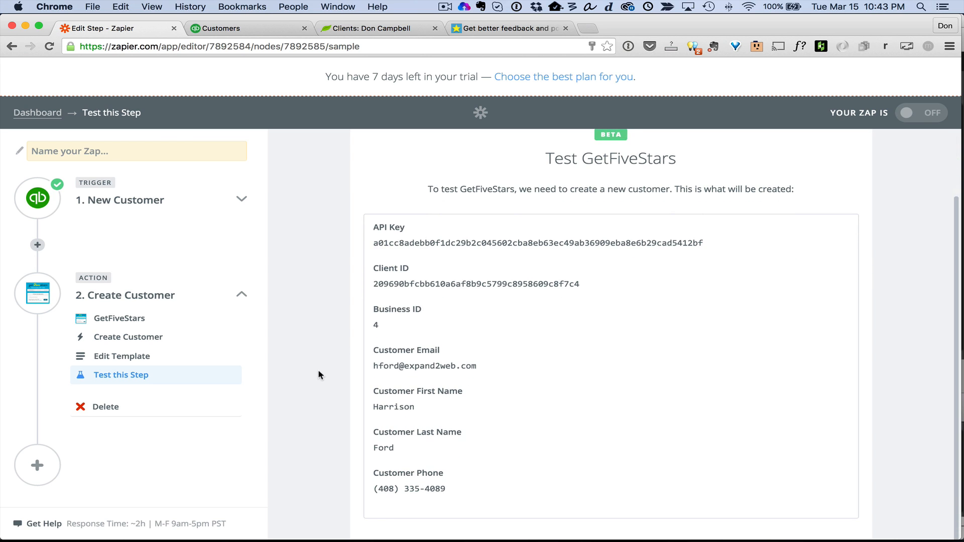
scroll(318, 372, "down", 1)
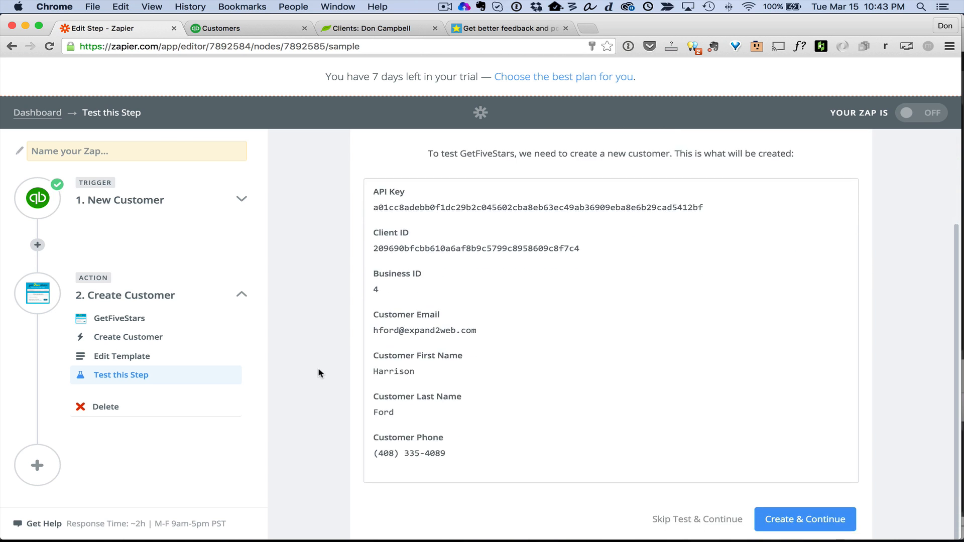
left_click(815, 521)
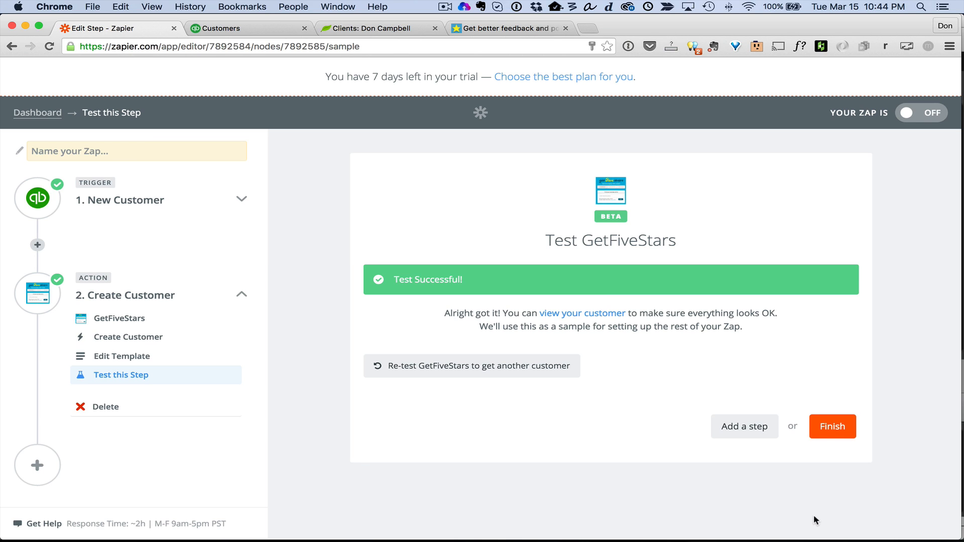
left_click(832, 426)
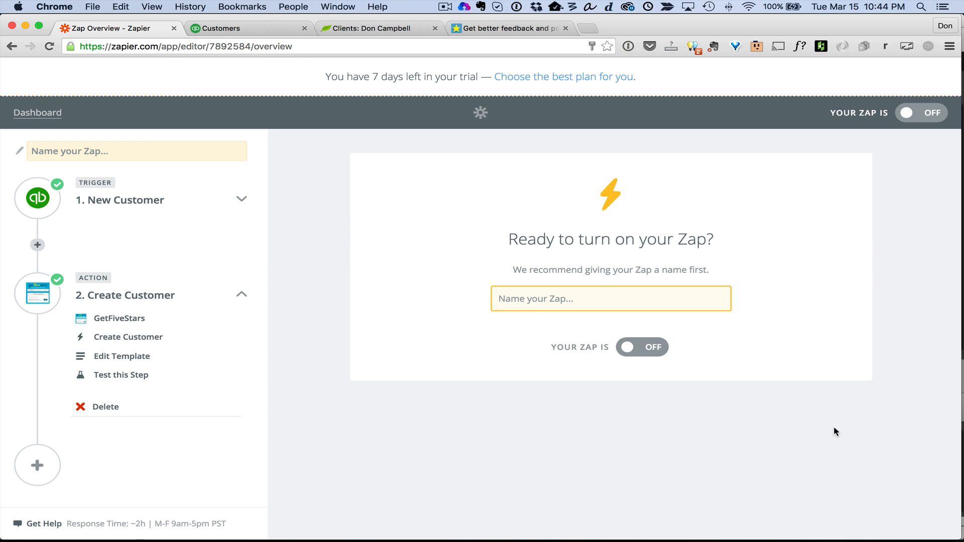
- Name the Zap "Quickbooks Online to GetFiveStars" and turn it on
left_click(552, 300)
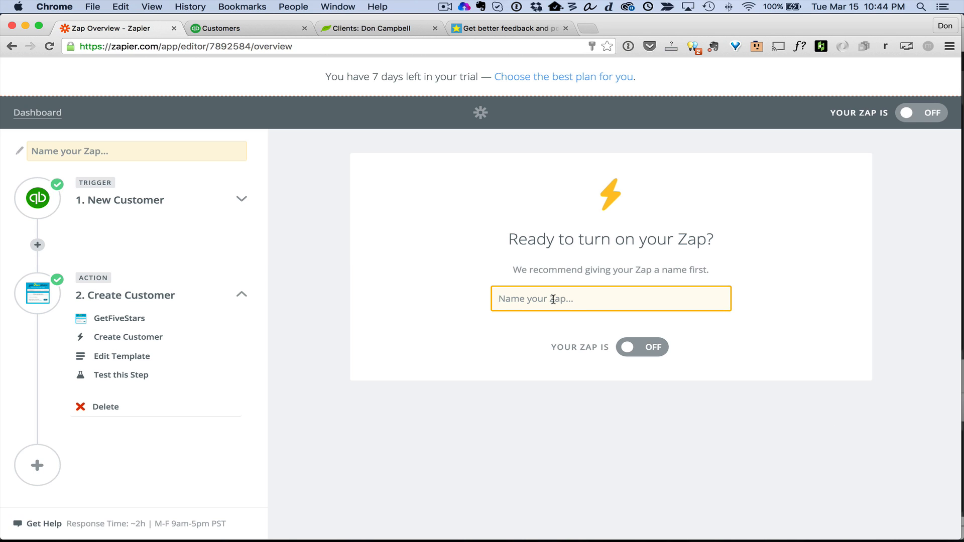
type("Quickbooks Online to GetFiveStars")
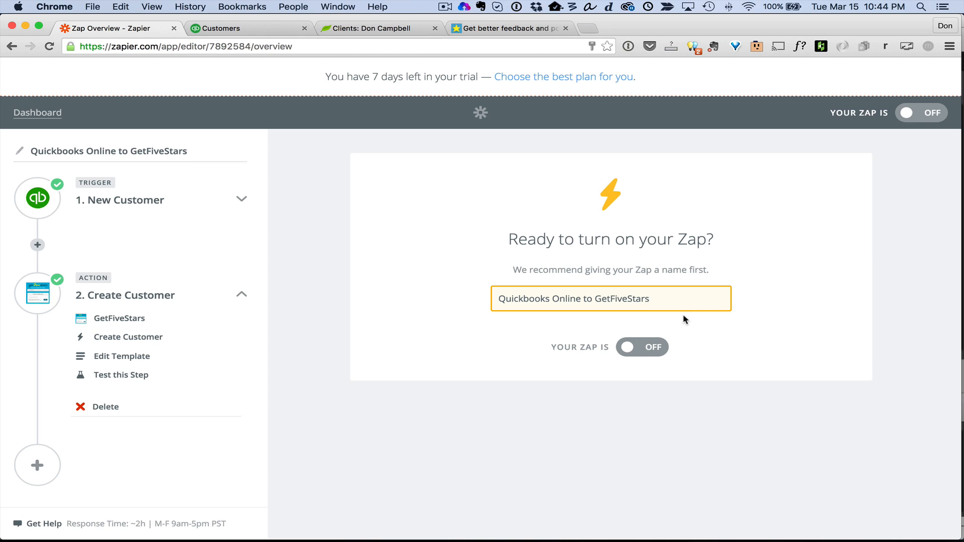
left_click(644, 350)
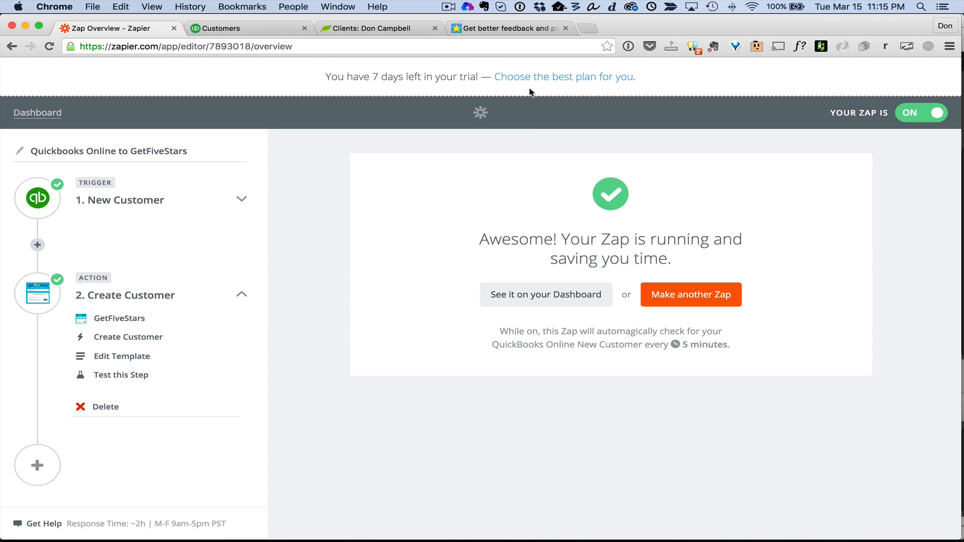
- Check the customer list on the GetFiveStars dashboard, and switch to the QuickBooks Customers page
left_click(506, 28)
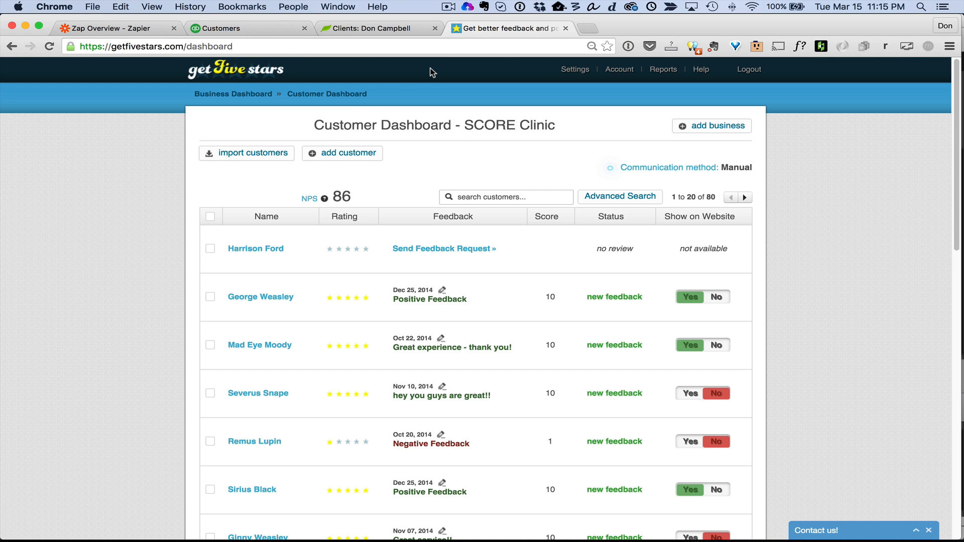
left_click(252, 30)
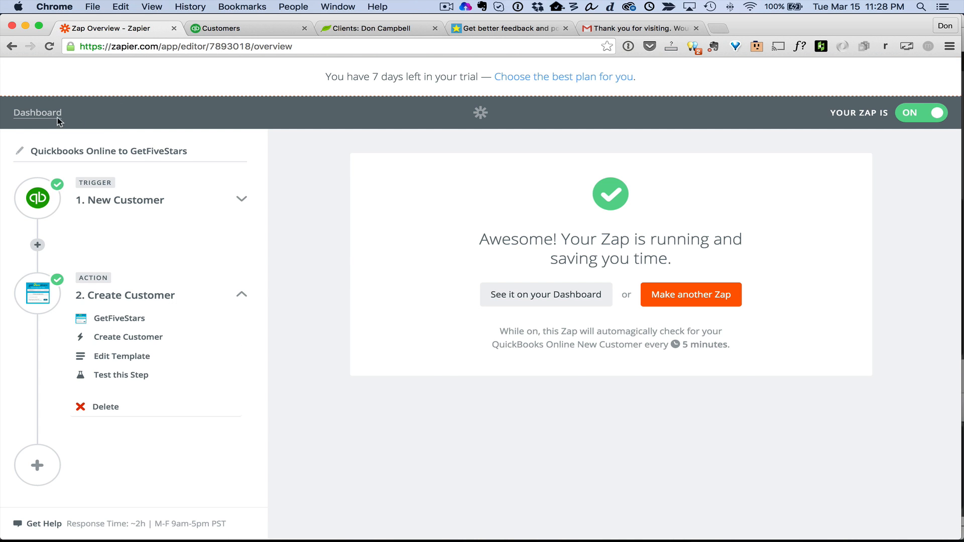
- Go to the Zapier dashboard to view the existing Zaps, and browse the apps available in the Explore section
left_click(57, 120)
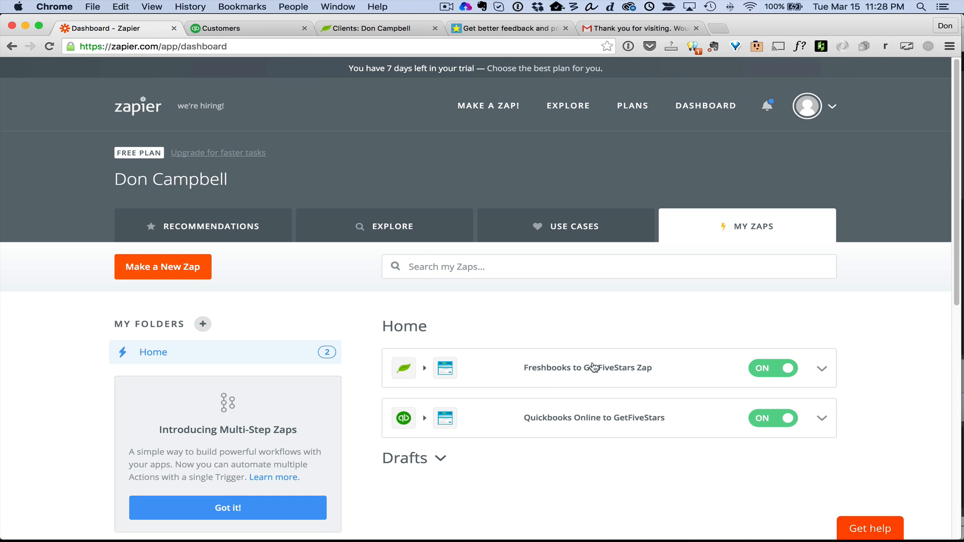
left_click(394, 227)
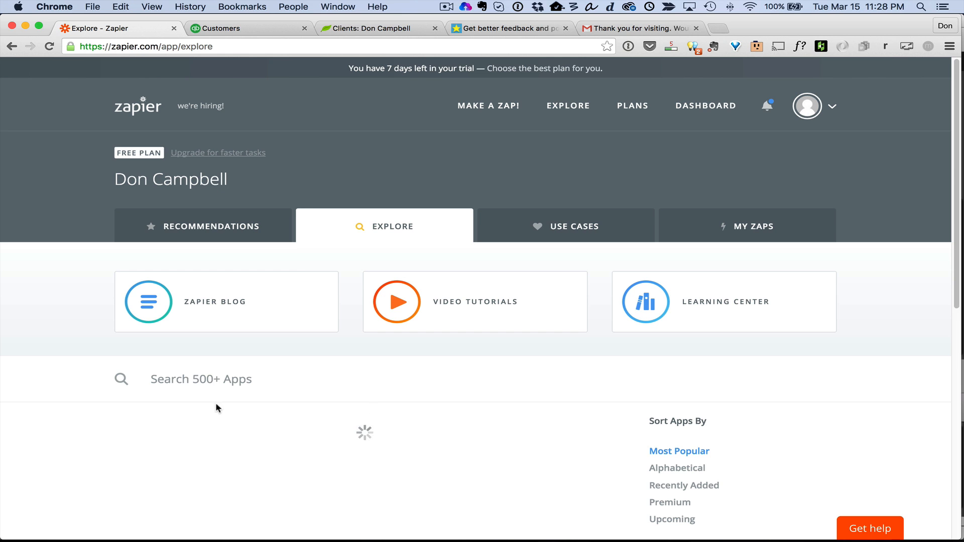
scroll(221, 414, "down", 1)
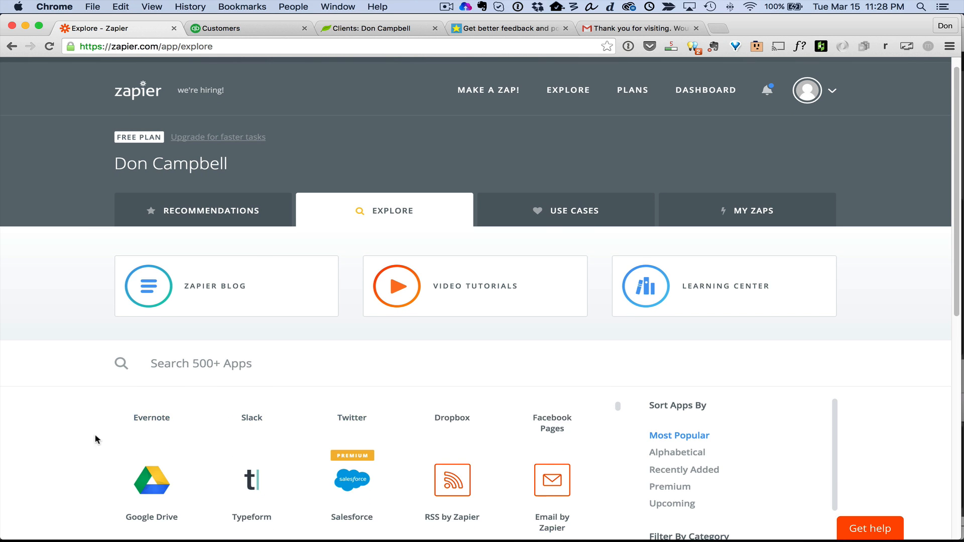
scroll(95, 439, "down", 4)
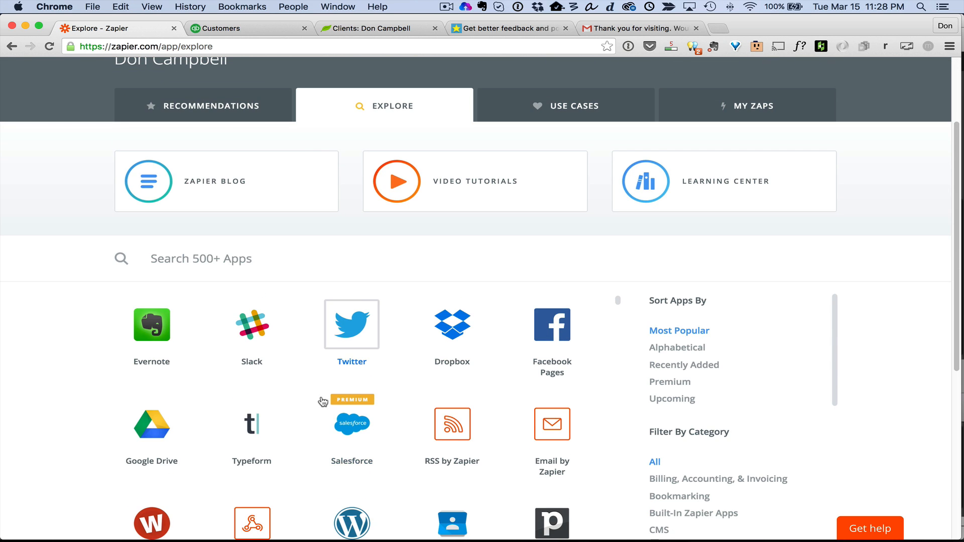
scroll(324, 421, "down", 1)
scroll(323, 423, "up", 2)
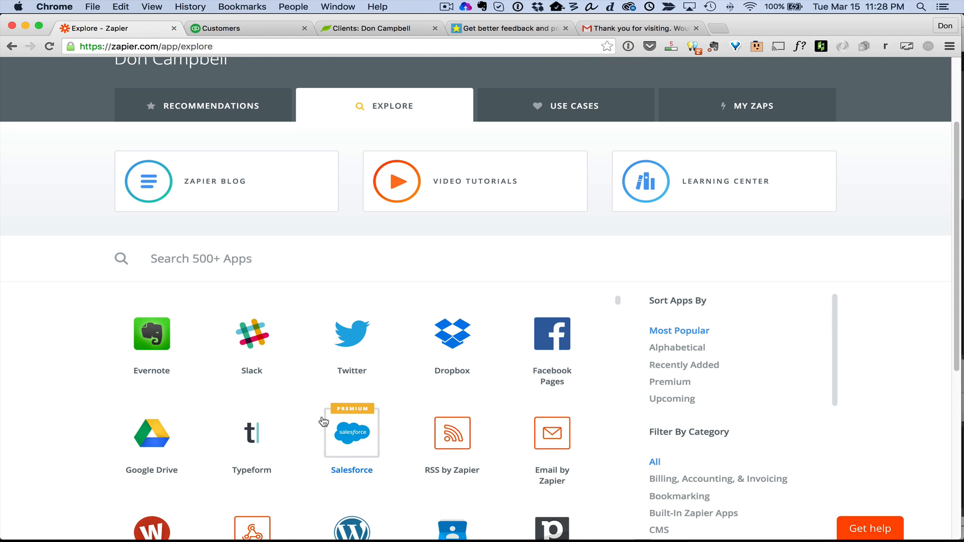